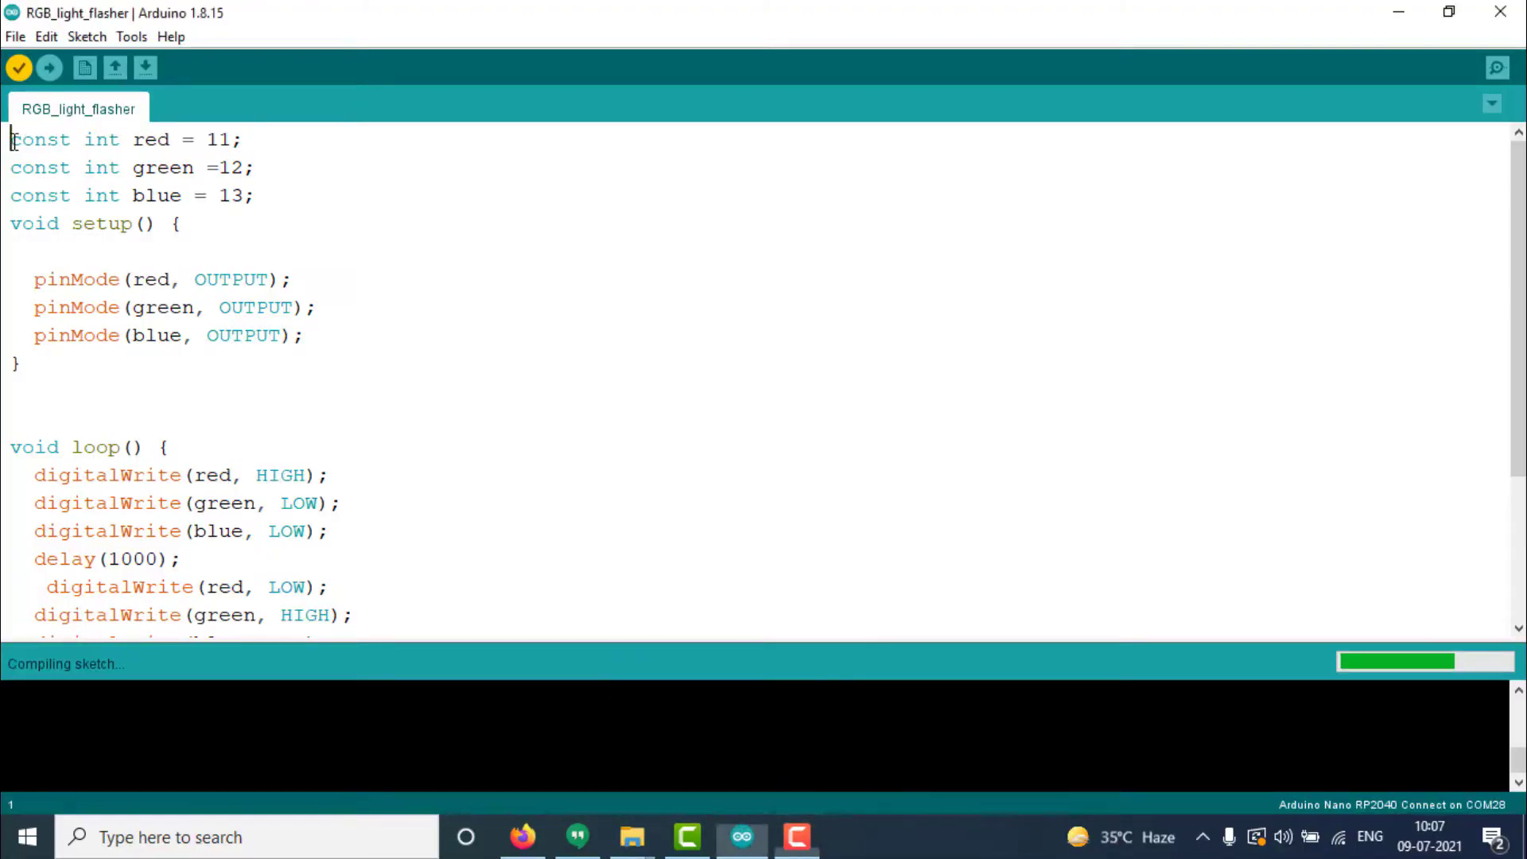
Step: Review the pin declarations, then upload the saved RGB_light_flasher sketch to the Arduino board
left_click_drag(14, 141, 198, 218)
scroll(322, 244, "down", 3)
scroll(330, 327, "up", 3)
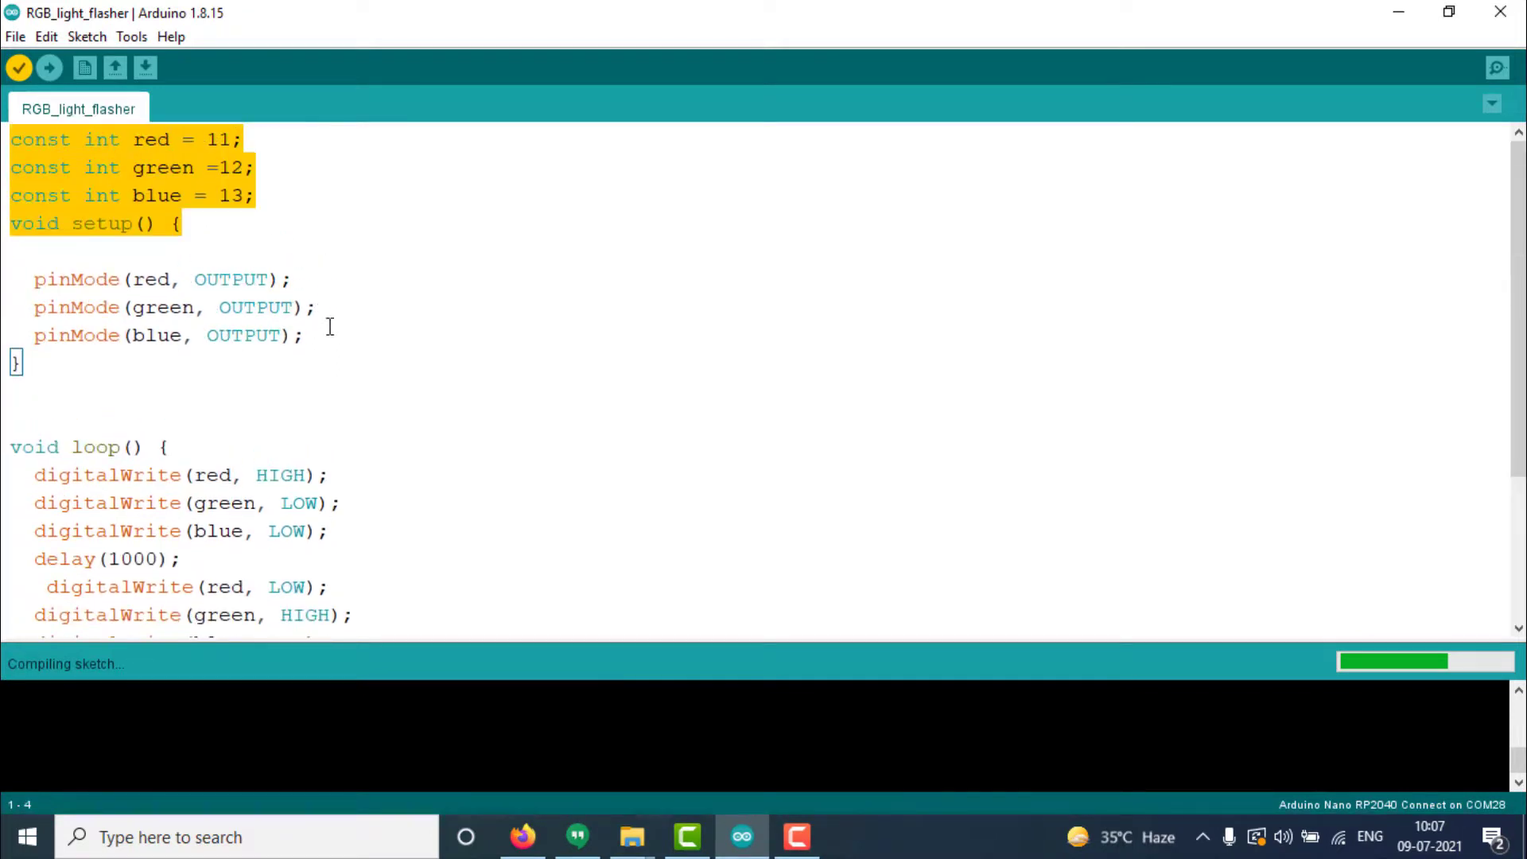
left_click(274, 224)
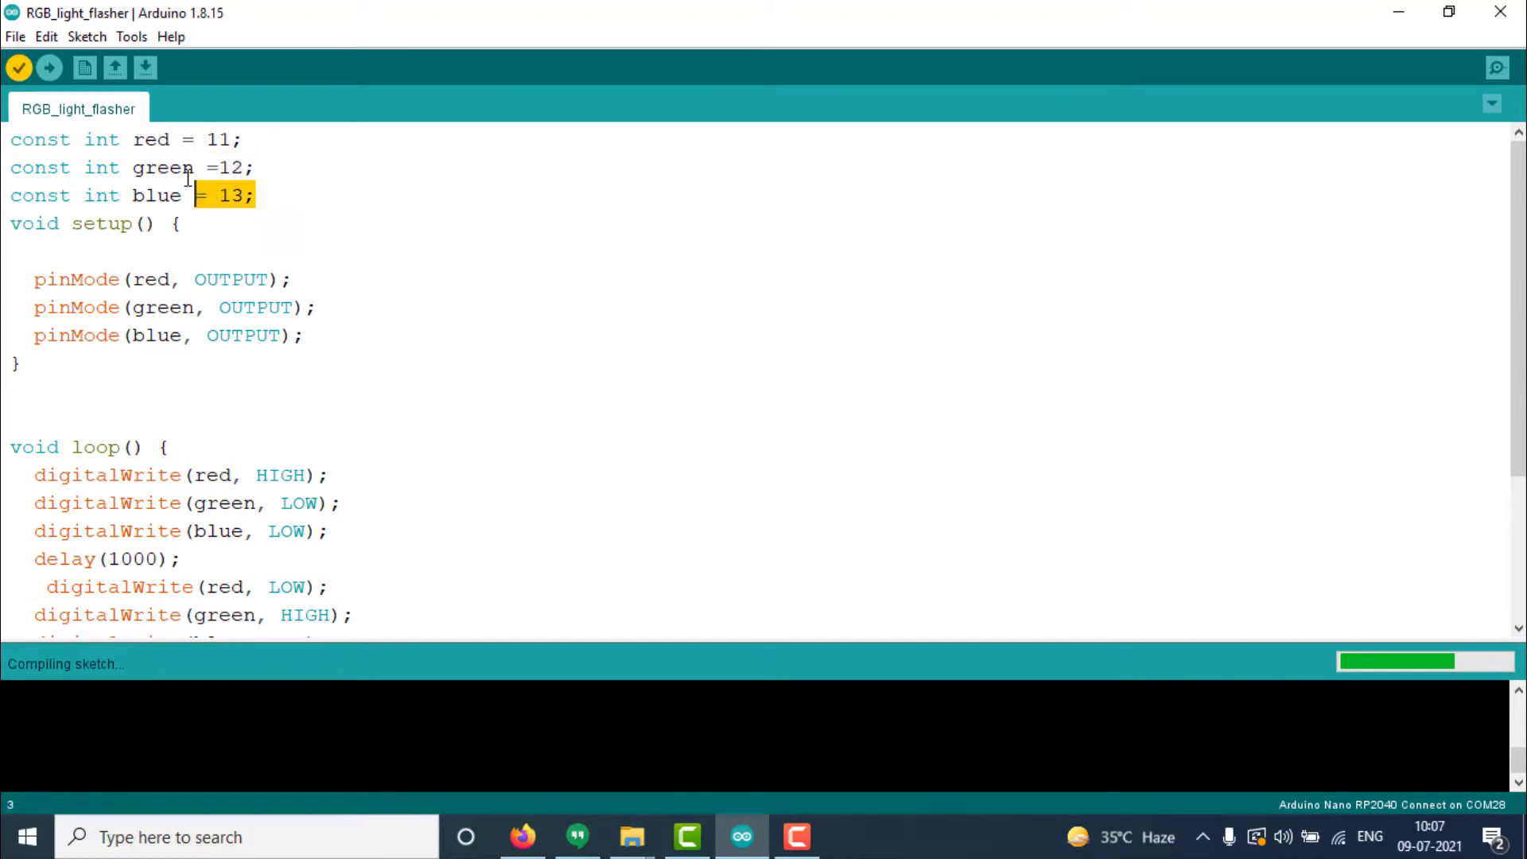
scroll(245, 246, "down", 3)
scroll(243, 243, "up", 3)
scroll(172, 318, "down", 3)
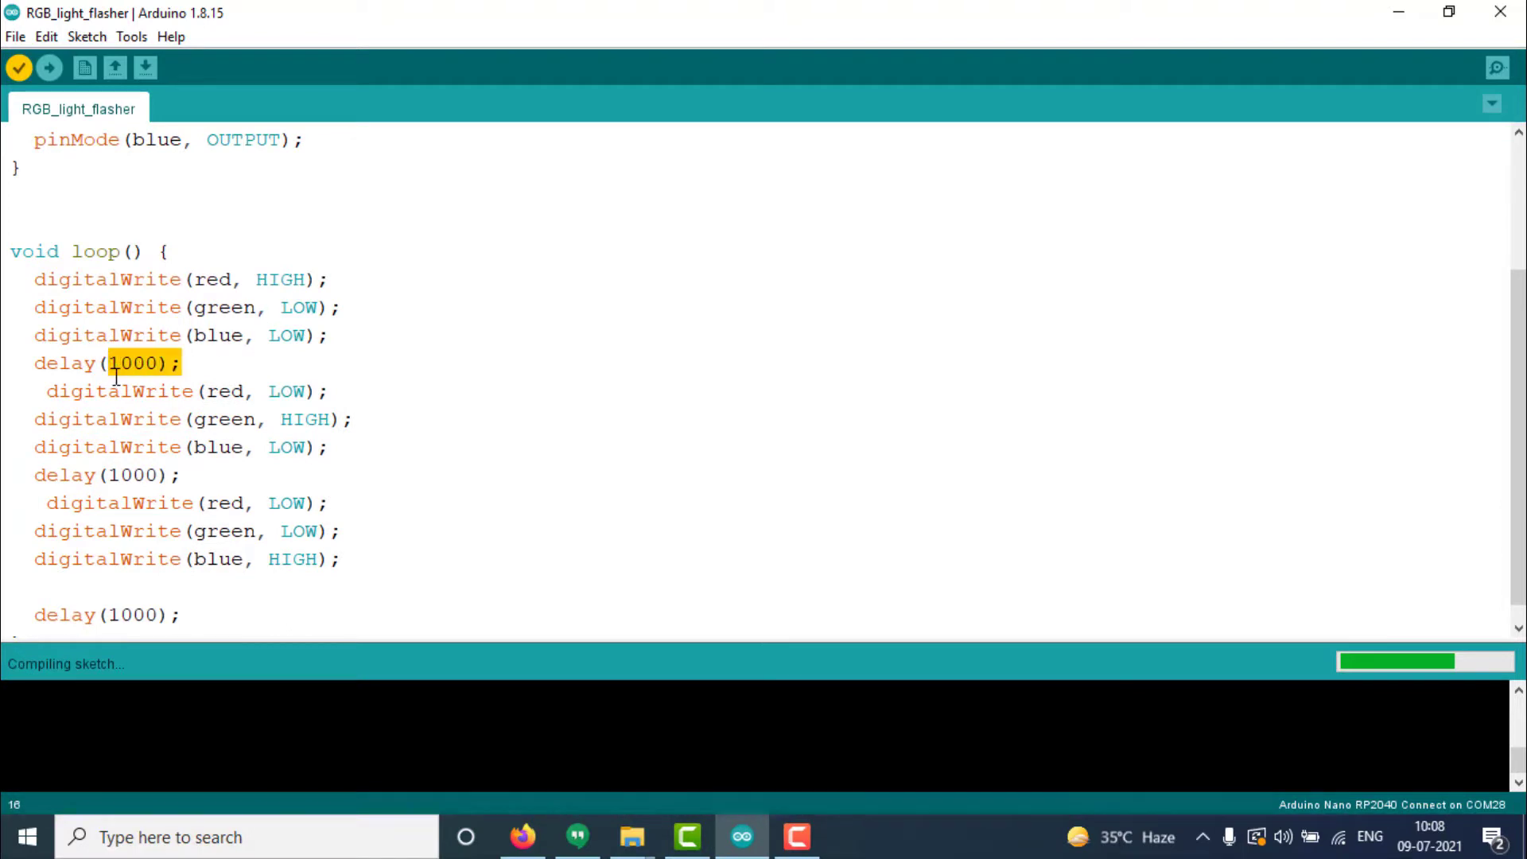
scroll(294, 439, "up", 3)
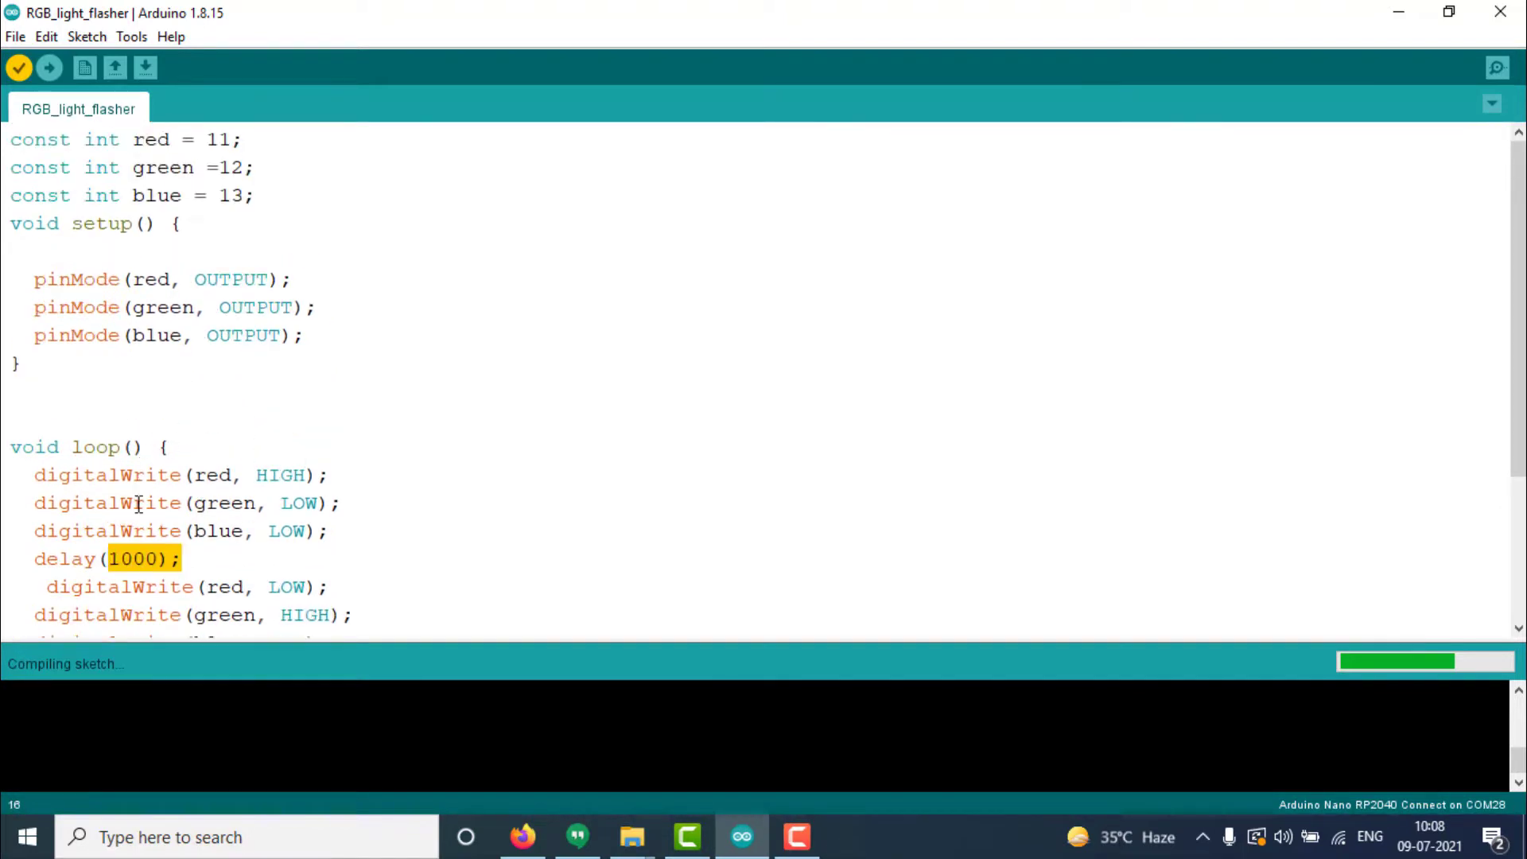
scroll(134, 552, "down", 3)
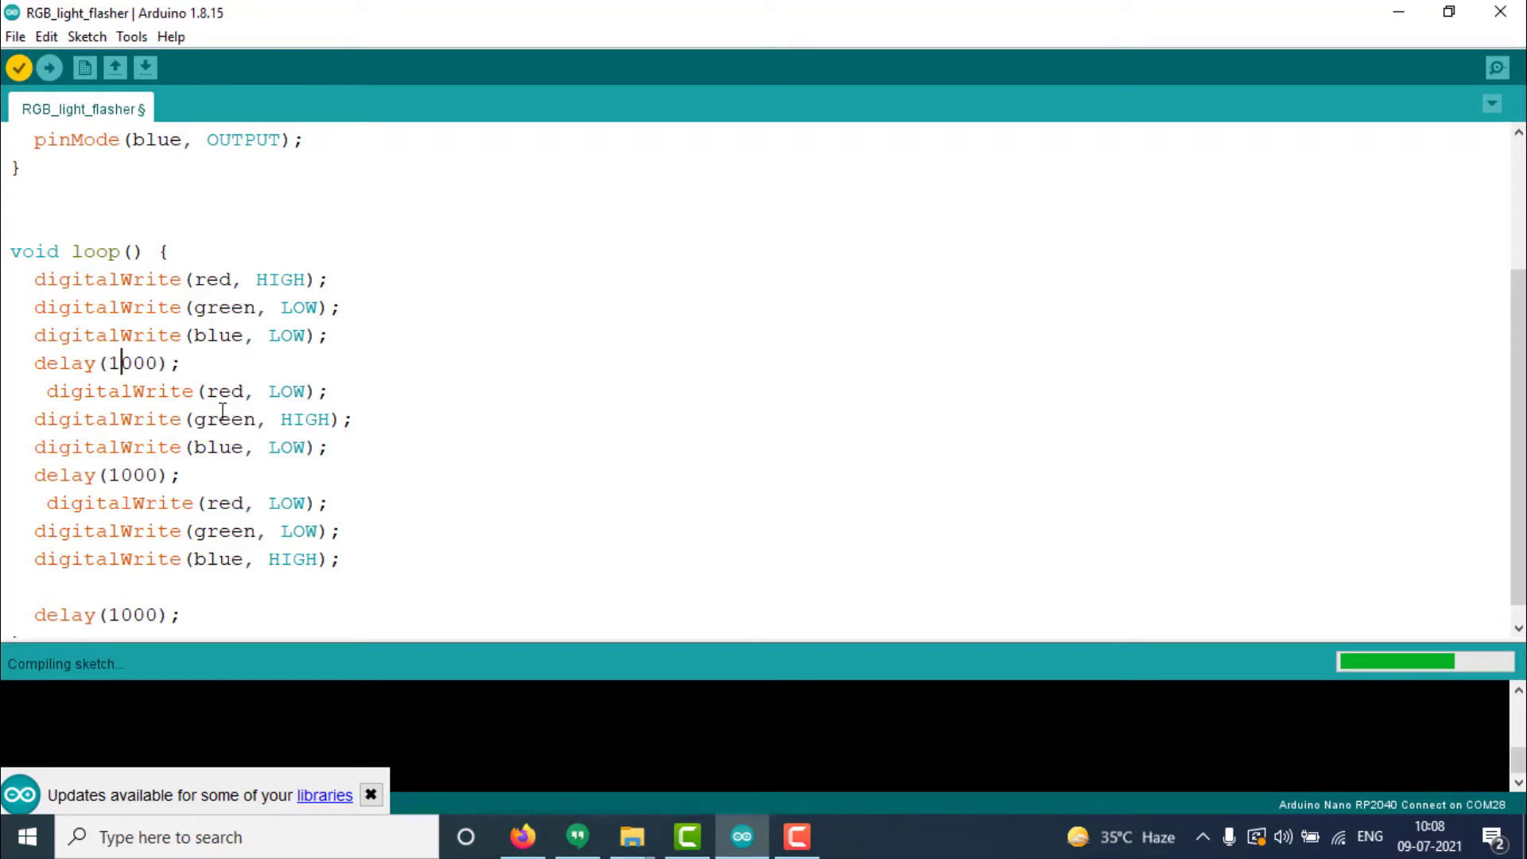
scroll(239, 563, "down", 1)
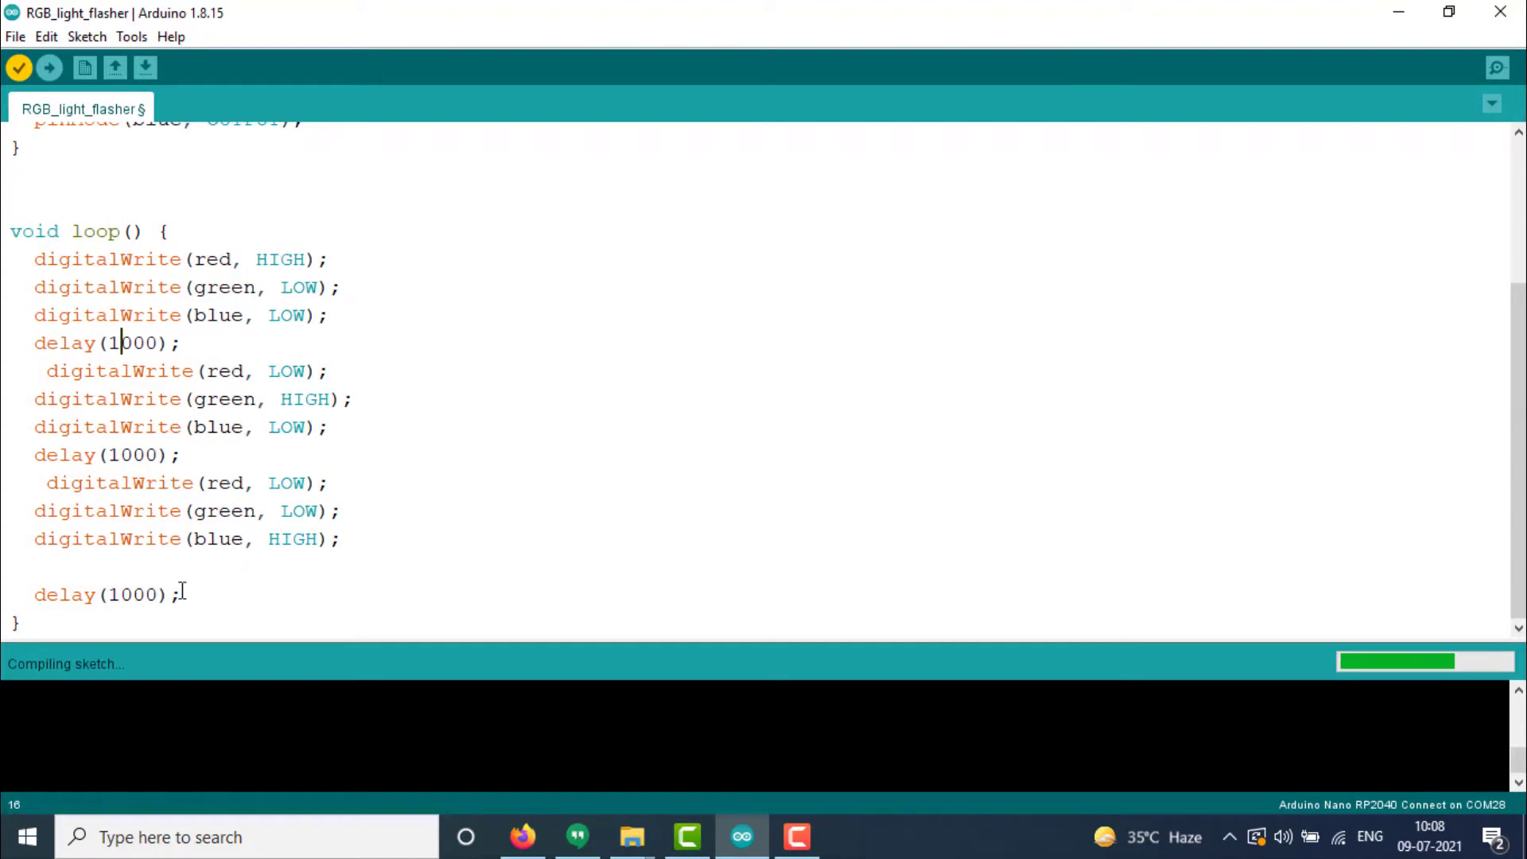
left_click(46, 69)
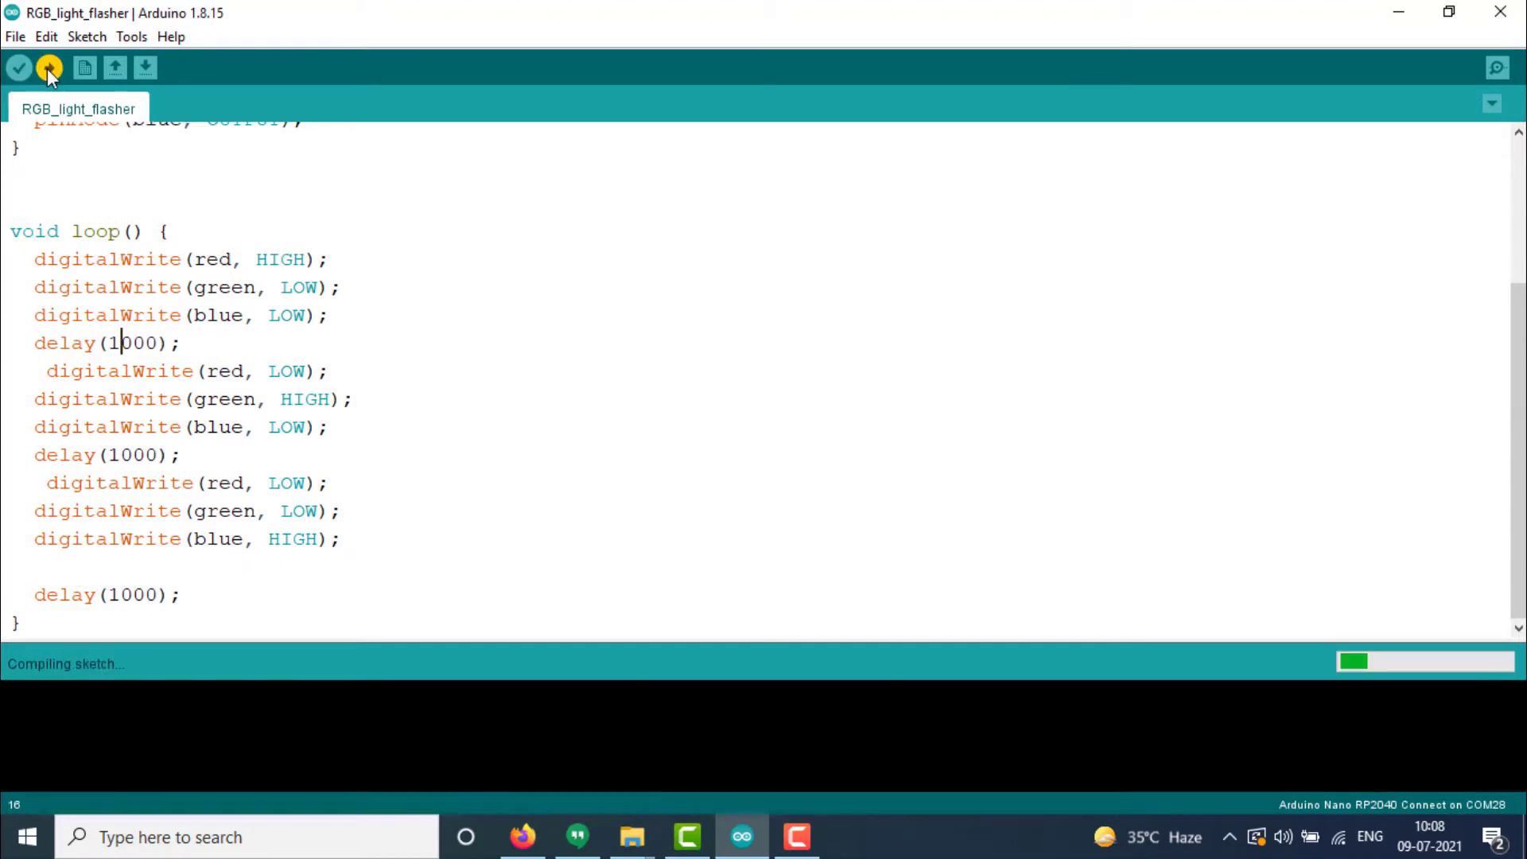